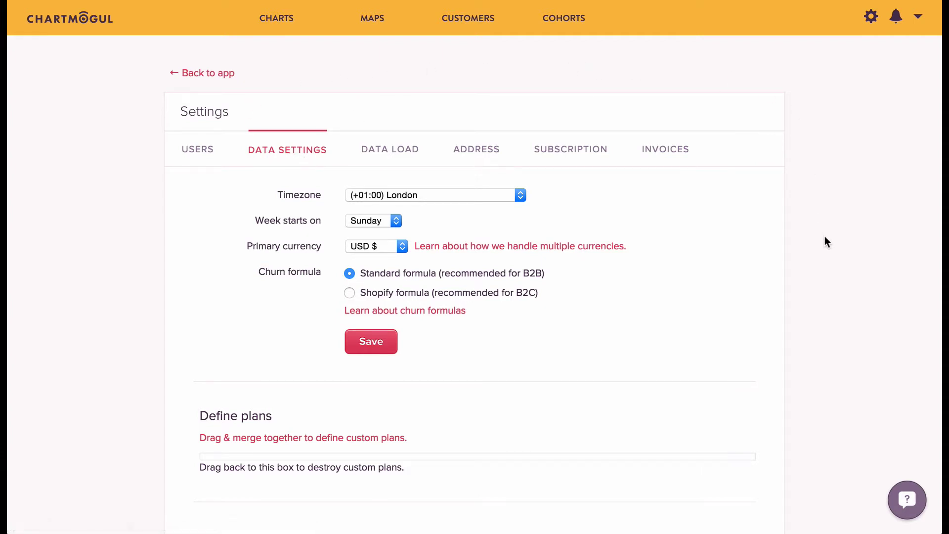
{"action": "scroll", "coordinate": [825, 237], "scroll_direction": "down", "scroll_amount": 4}
{"action": "scroll", "coordinate": [825, 238], "scroll_direction": "down", "scroll_amount": 4}
{"action": "scroll", "coordinate": [825, 242], "scroll_direction": "up", "scroll_amount": 1}
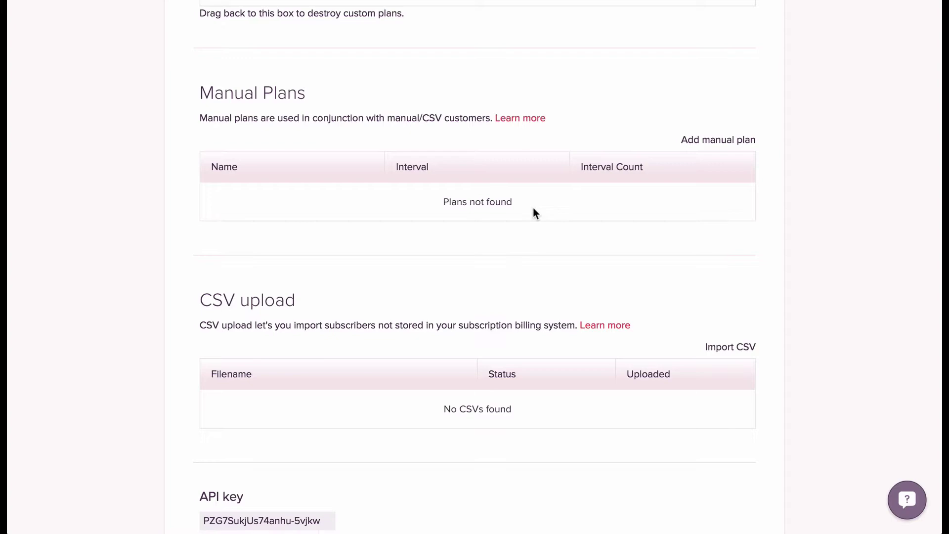
Open the Add manual plan form to create 'My manual plan'.
{"action": "left_click", "coordinate": [720, 142]}
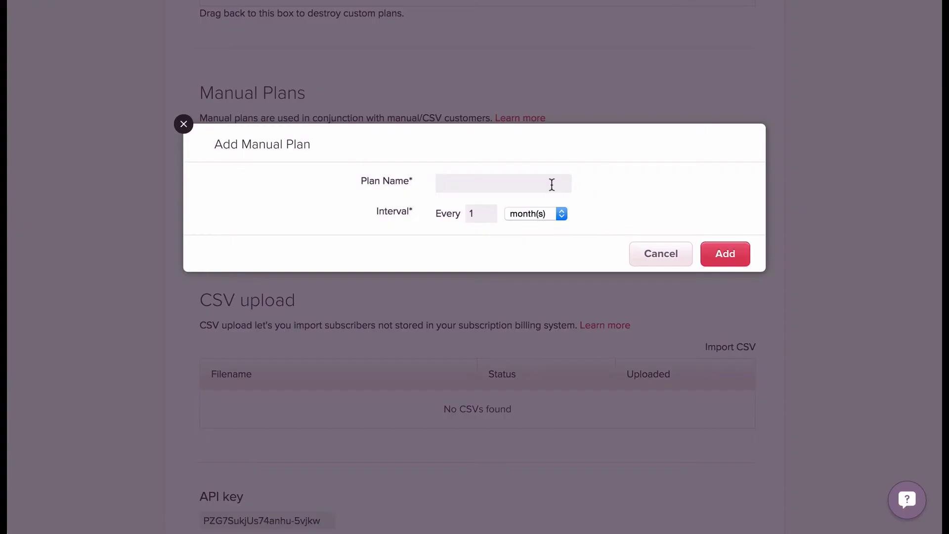
{"action": "type", "text": "My"}
{"action": "type", "text": " manu"}
{"action": "type", "text": "al plan"}
{"action": "type", "text": "3"}
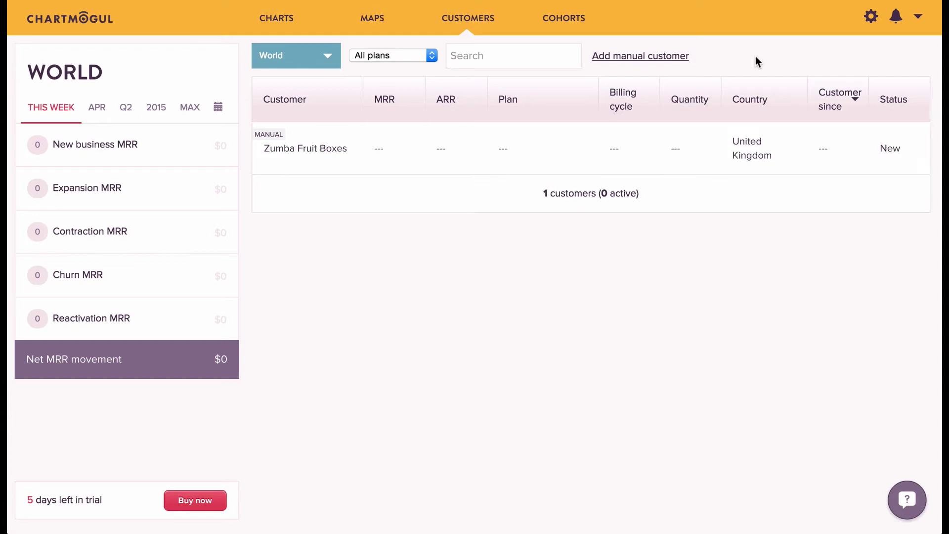
Open the new manual customer form and fix a typo in the name 'Lightning shipping'.
{"action": "left_click", "coordinate": [666, 62]}
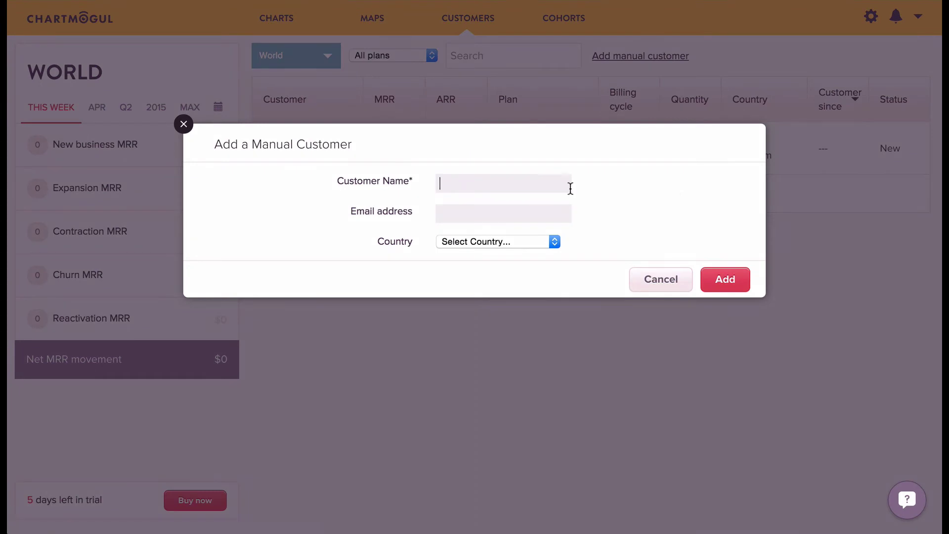
{"action": "type", "text": "Light"}
{"action": "type", "text": "ning d"}
{"action": "key", "text": "BackSpace"}
{"action": "type", "text": "shi"}
{"action": "type", "text": "pping"}
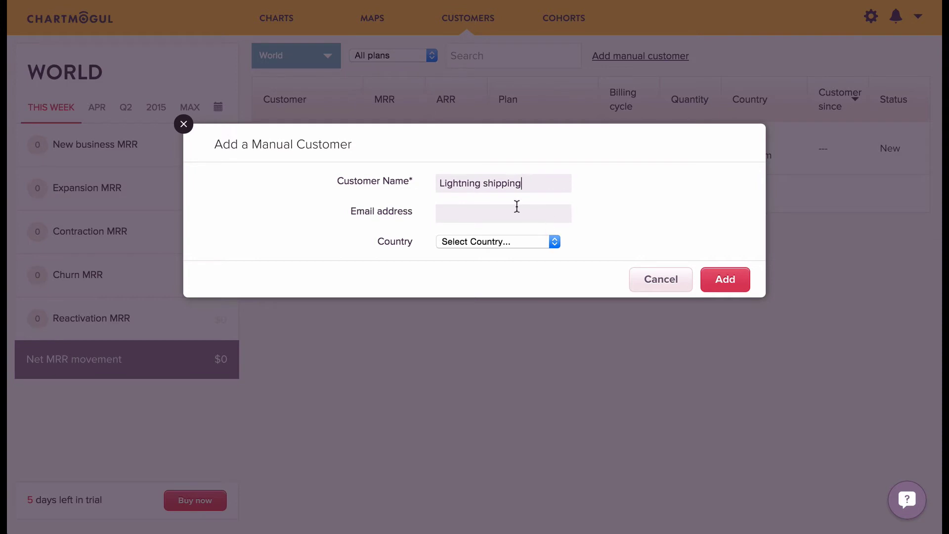
Set the customer's country to USA and state to New Jersey.
{"action": "left_click", "coordinate": [557, 244]}
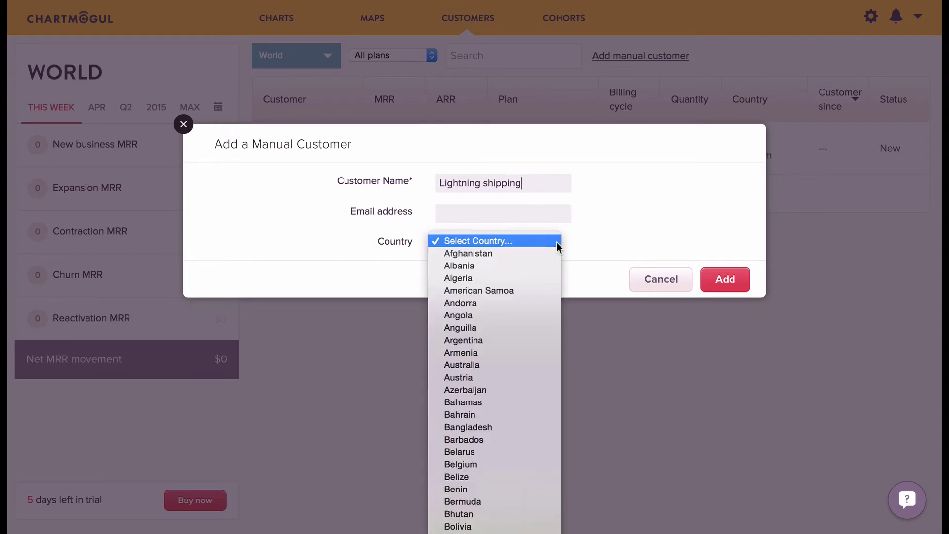
{"action": "scroll", "coordinate": [557, 243], "scroll_direction": "down", "scroll_amount": 15}
{"action": "scroll", "coordinate": [519, 394], "scroll_direction": "down", "scroll_amount": 2}
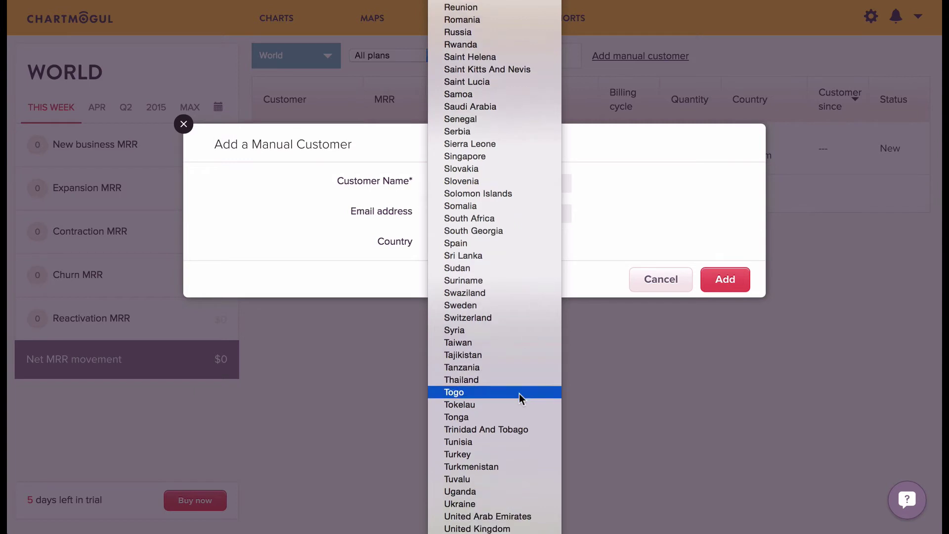
{"action": "scroll", "coordinate": [519, 394], "scroll_direction": "down", "scroll_amount": 2}
{"action": "left_click", "coordinate": [491, 512]}
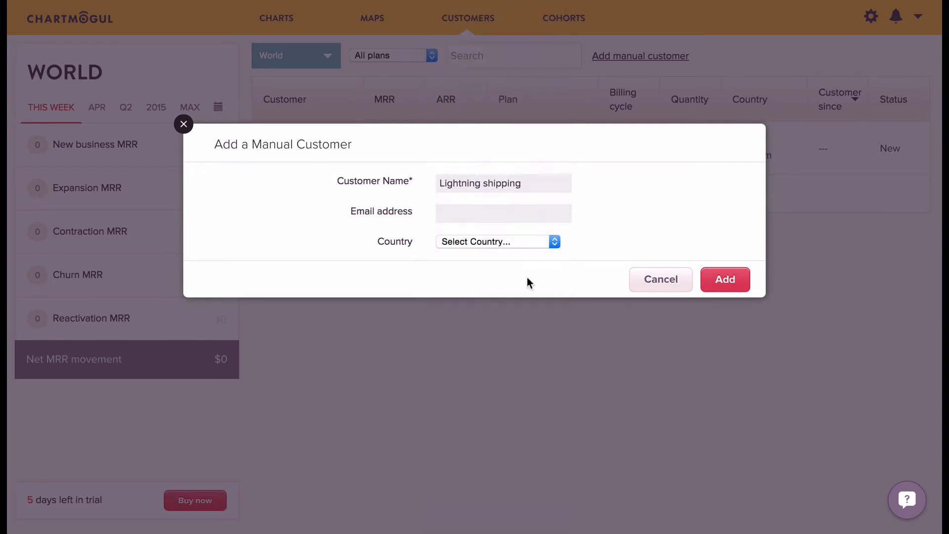
{"action": "left_click", "coordinate": [525, 268]}
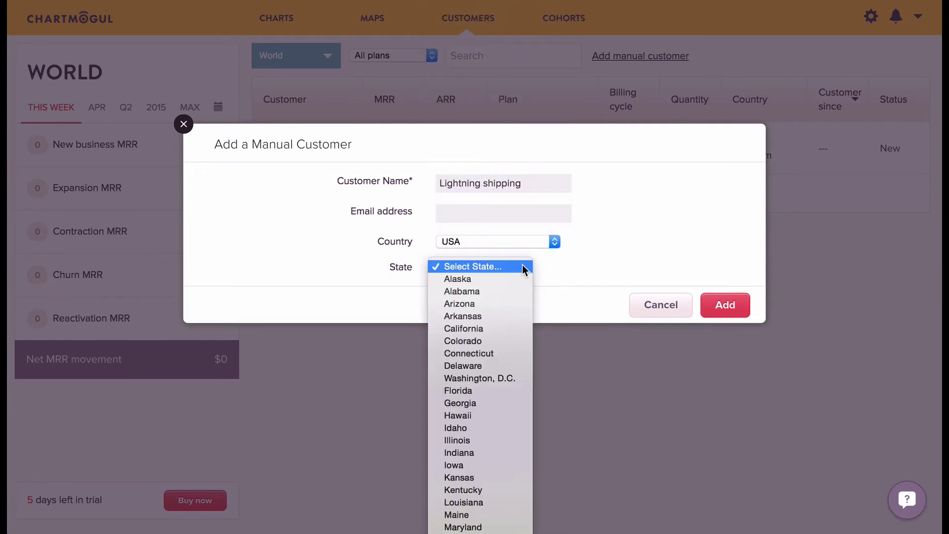
{"action": "scroll", "coordinate": [522, 265], "scroll_direction": "down", "scroll_amount": 3}
{"action": "scroll", "coordinate": [520, 297], "scroll_direction": "down", "scroll_amount": 1}
{"action": "scroll", "coordinate": [489, 424], "scroll_direction": "down", "scroll_amount": 1}
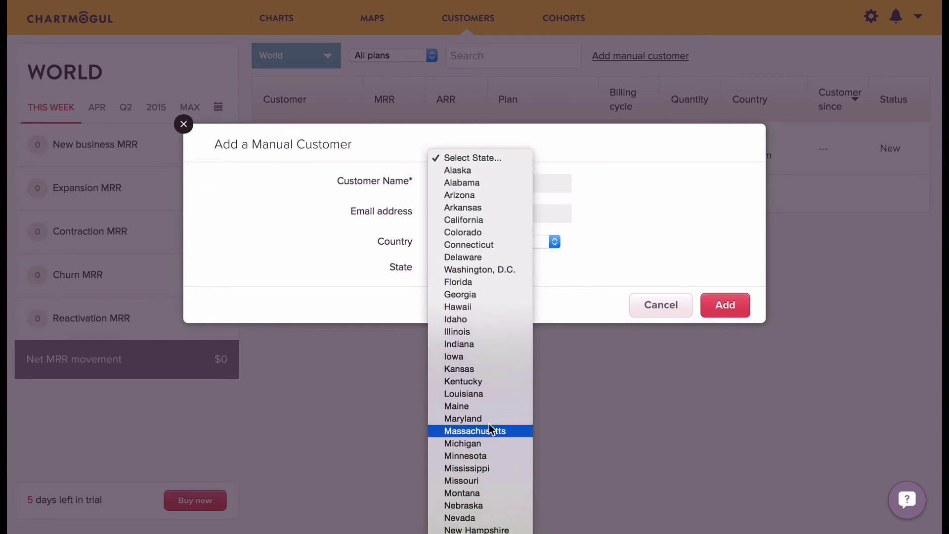
{"action": "left_click", "coordinate": [486, 523]}
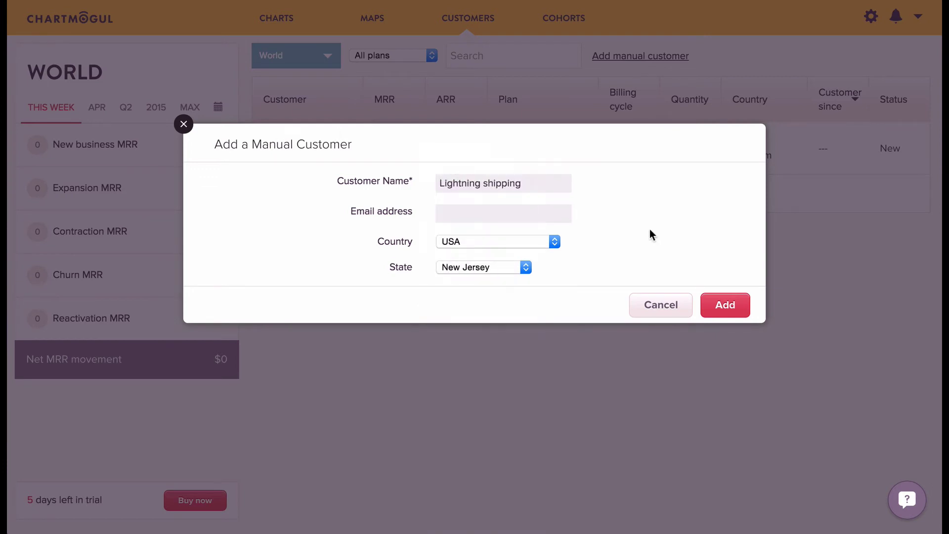
Save Lightning shipping as a new manual customer in New Jersey, USA.
{"action": "left_click", "coordinate": [726, 304]}
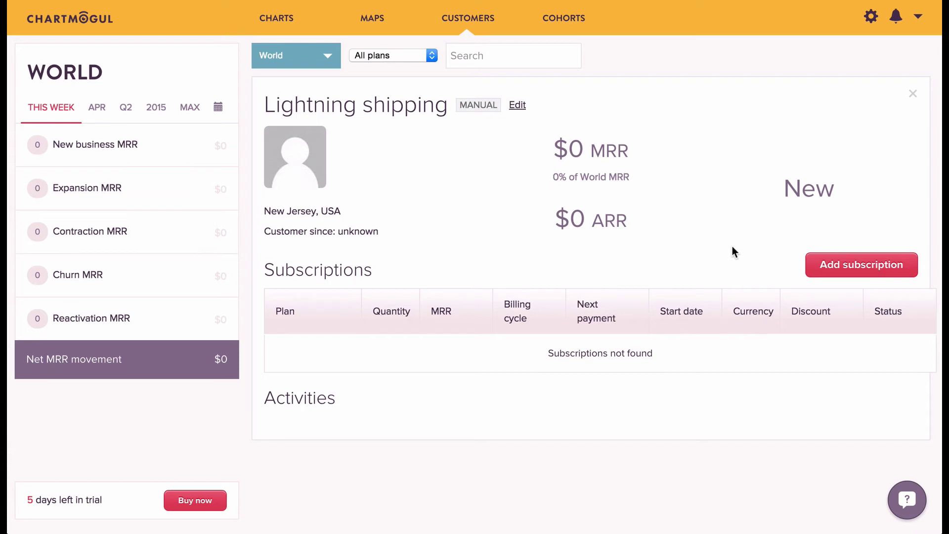
Start a subscription for Lightning shipping on My Manual Plan (every 3 months).
{"action": "left_click", "coordinate": [819, 267]}
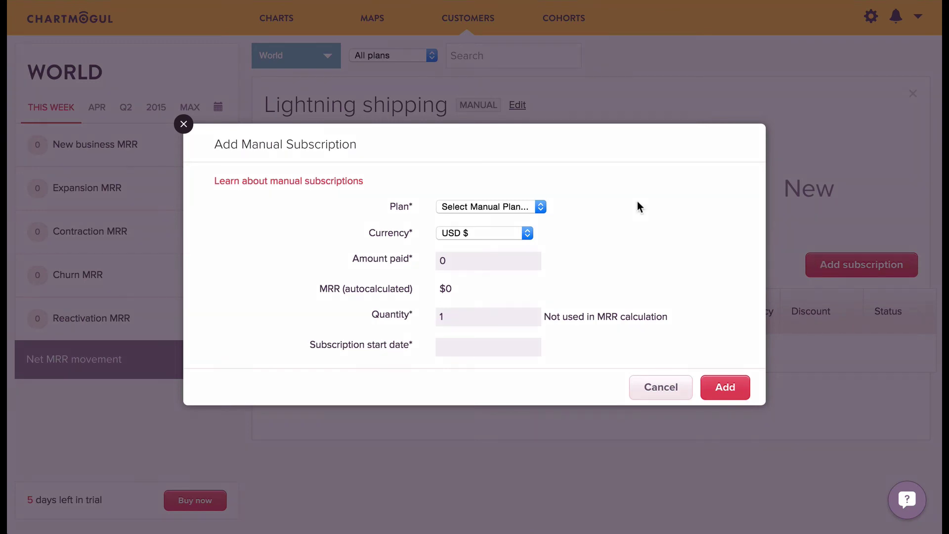
{"action": "left_click", "coordinate": [541, 206]}
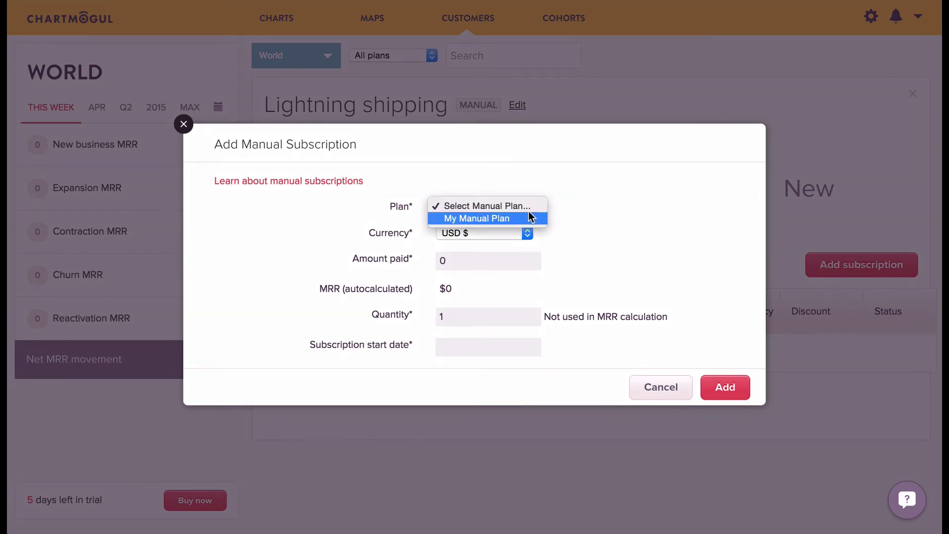
{"action": "left_click", "coordinate": [528, 215]}
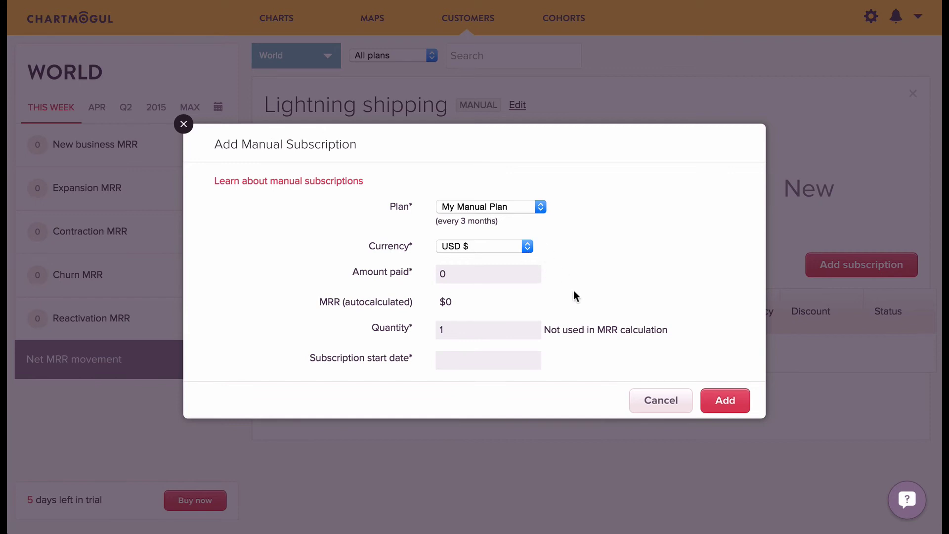
Set the amount paid to 99 ($33 MRR) and start date to April 1, 2015.
{"action": "double_click", "coordinate": [516, 279]}
{"action": "type", "text": "99"}
{"action": "left_click", "coordinate": [599, 276]}
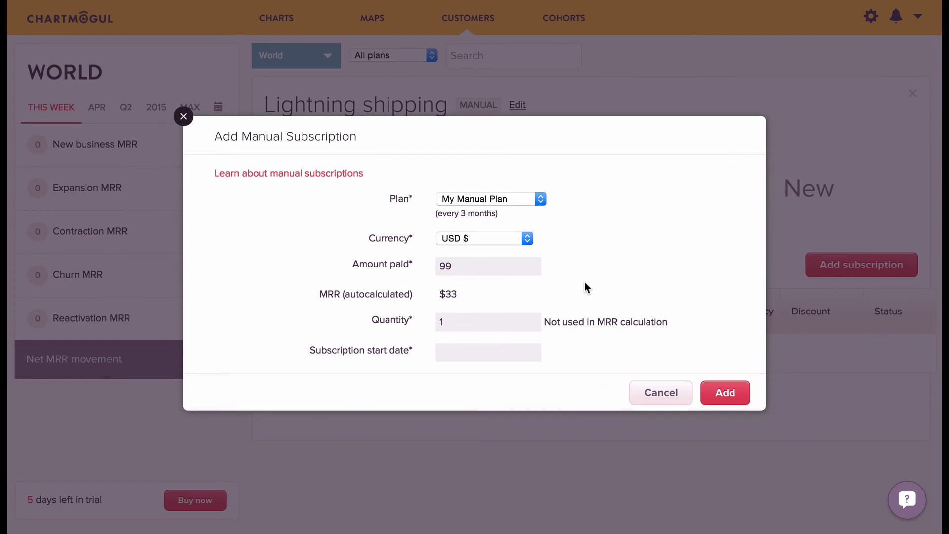
{"action": "left_click", "coordinate": [515, 355]}
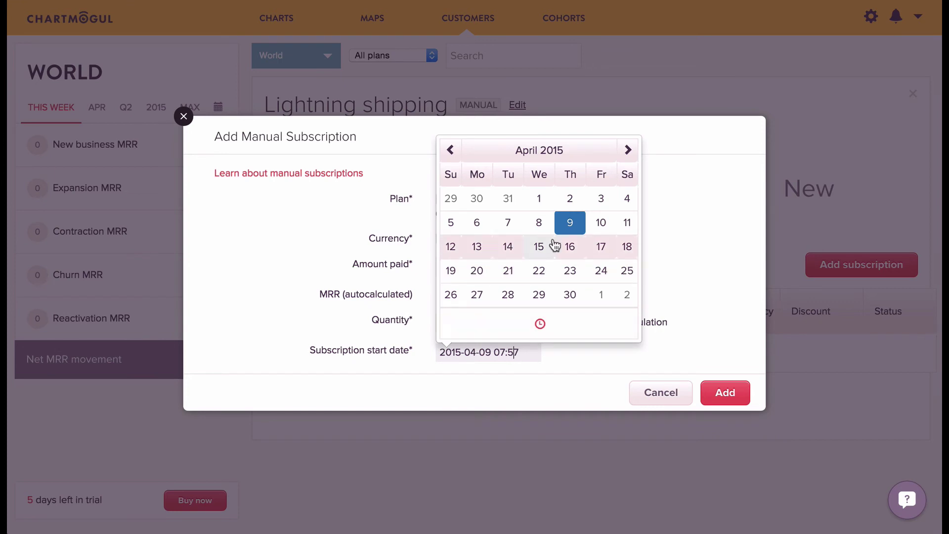
{"action": "left_click", "coordinate": [535, 201]}
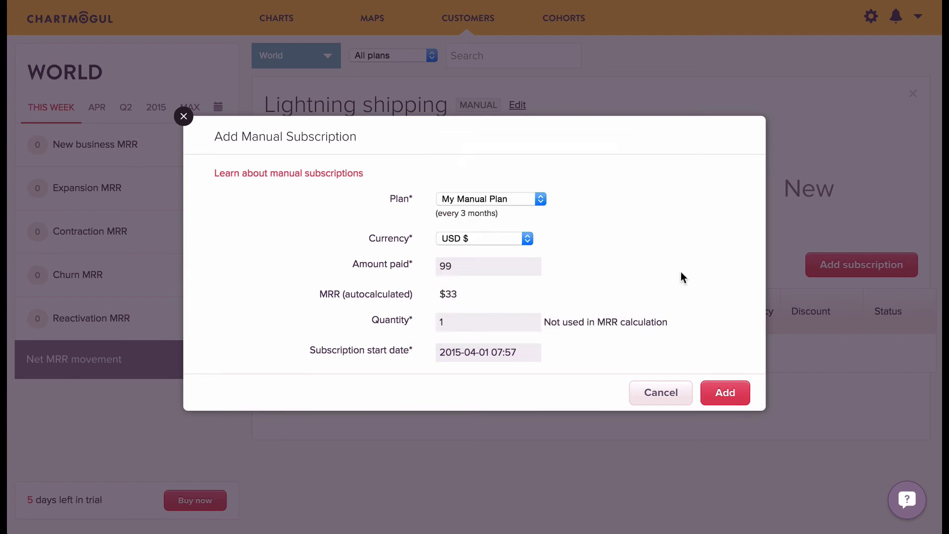
Save the My Manual Plan subscription, making Lightning shipping active at $33 MRR.
{"action": "left_click", "coordinate": [723, 392]}
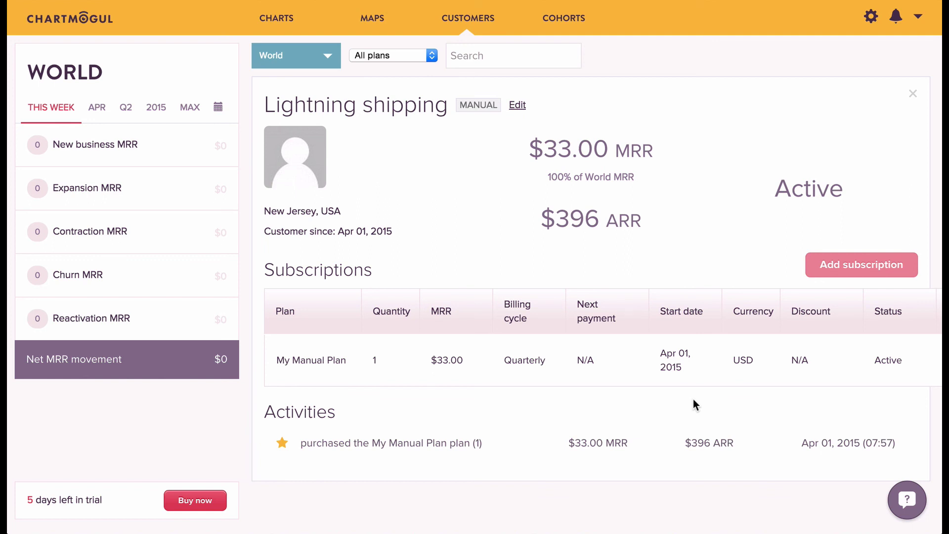
Go to the customers list, showing Lightning shipping active at $33 MRR quarterly.
{"action": "left_click", "coordinate": [483, 26]}
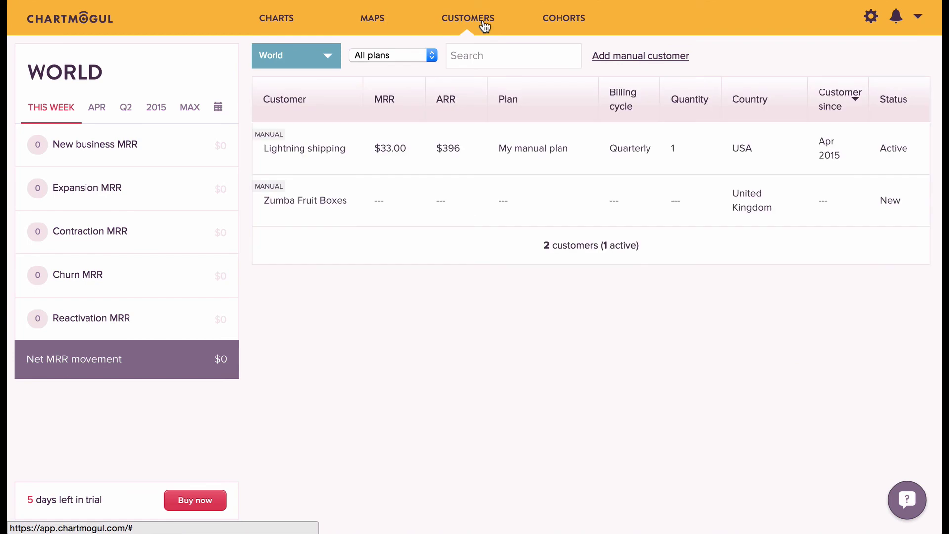